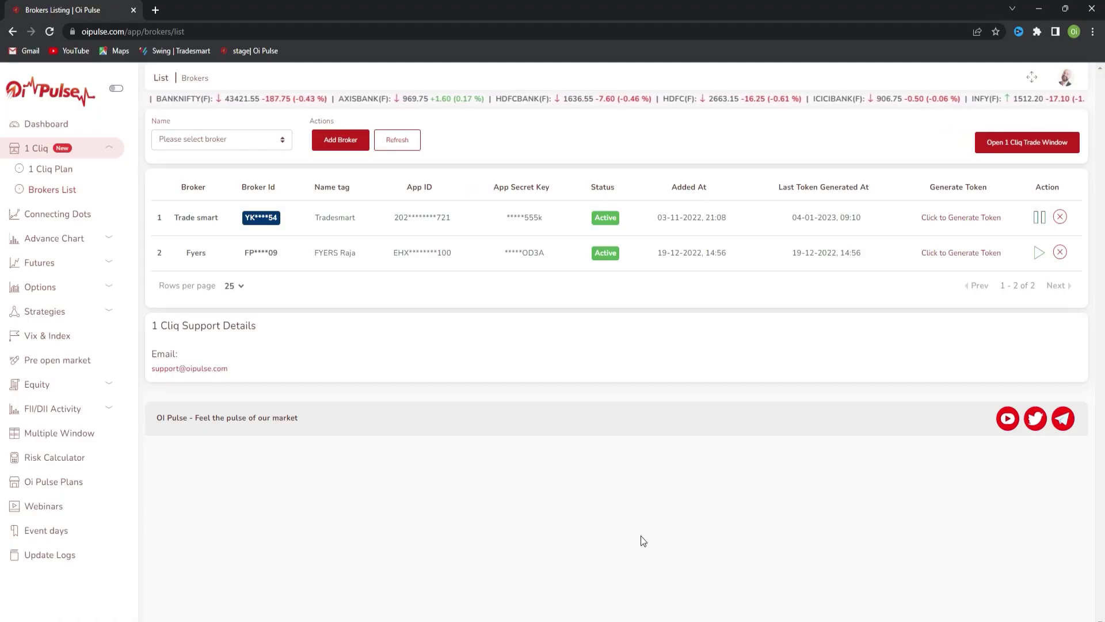
# Step: Start a new broker entry with Finvasia selected and open its Prism API dashboard in a new tab
pyautogui.click(346, 142)
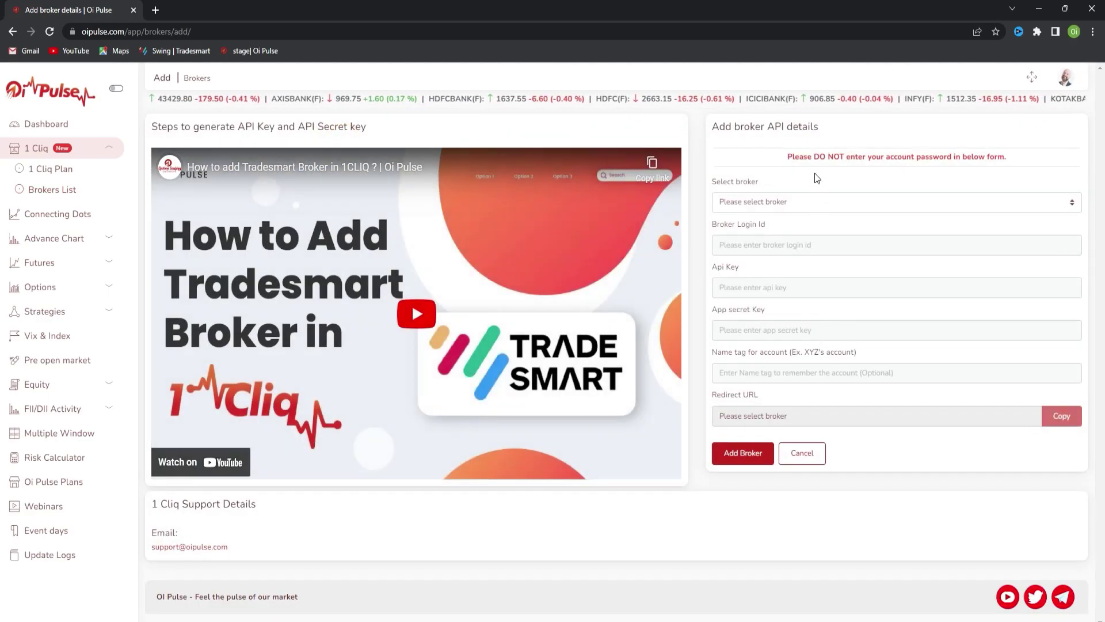
pyautogui.click(743, 203)
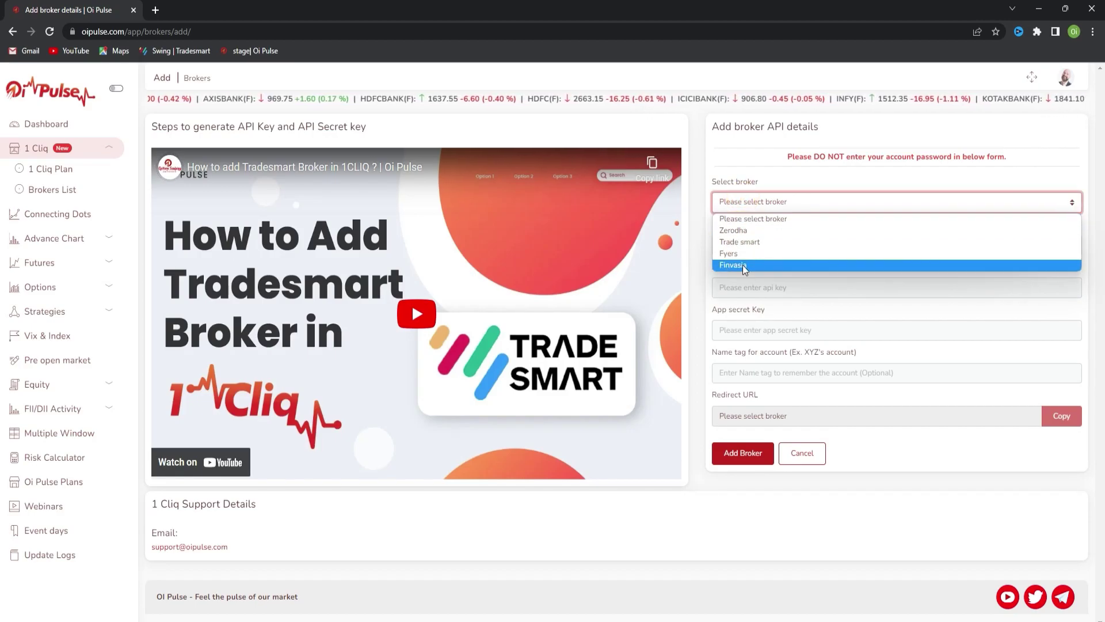
pyautogui.click(743, 265)
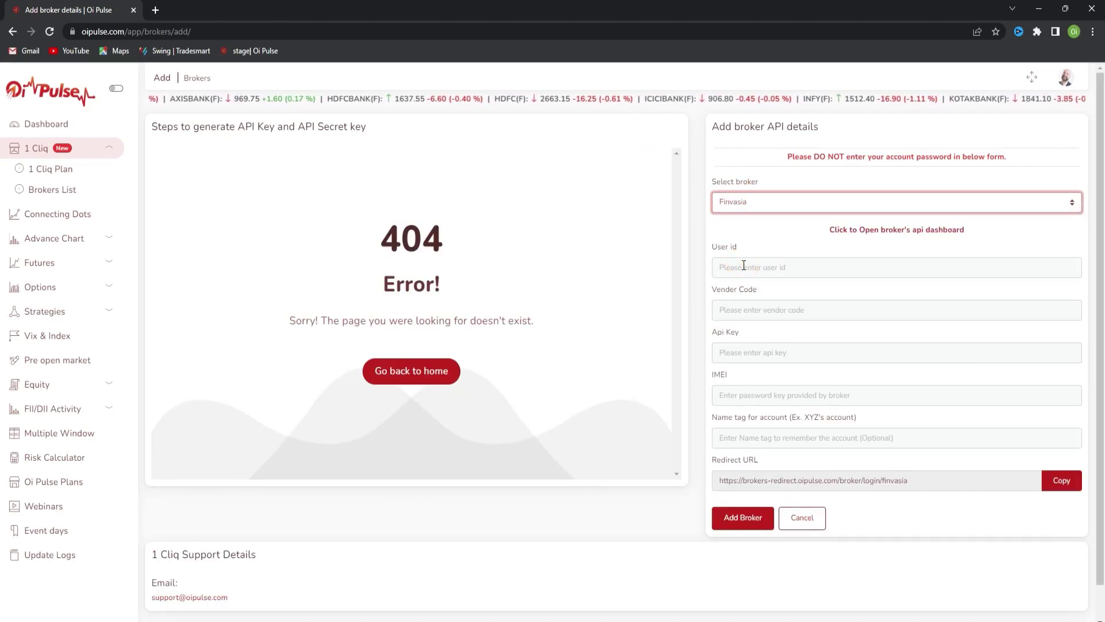
pyautogui.click(742, 267)
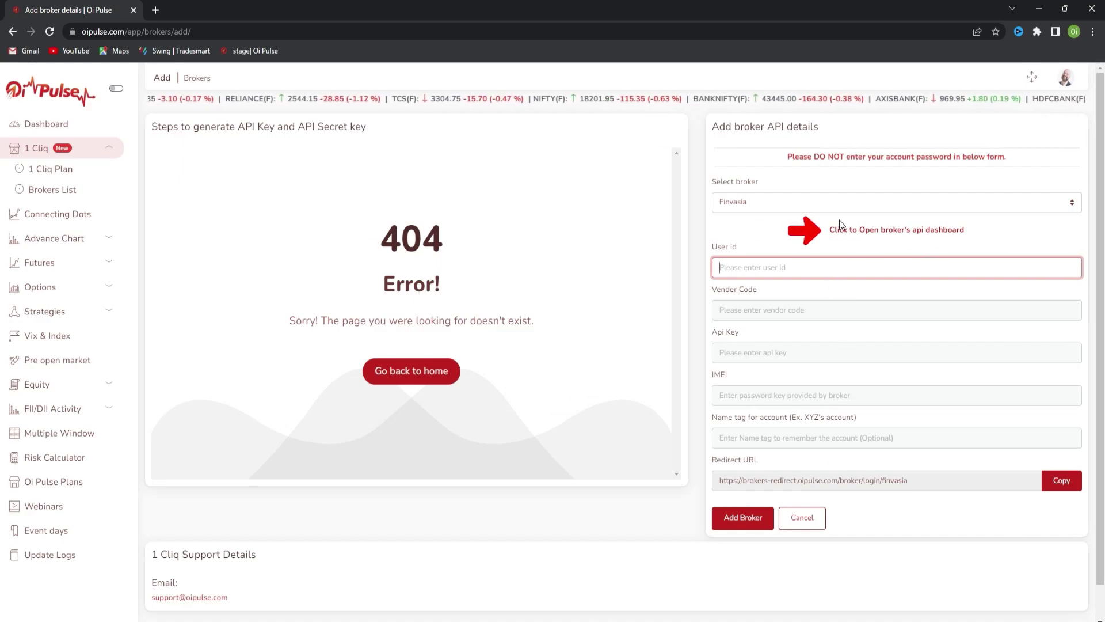
pyautogui.click(887, 231)
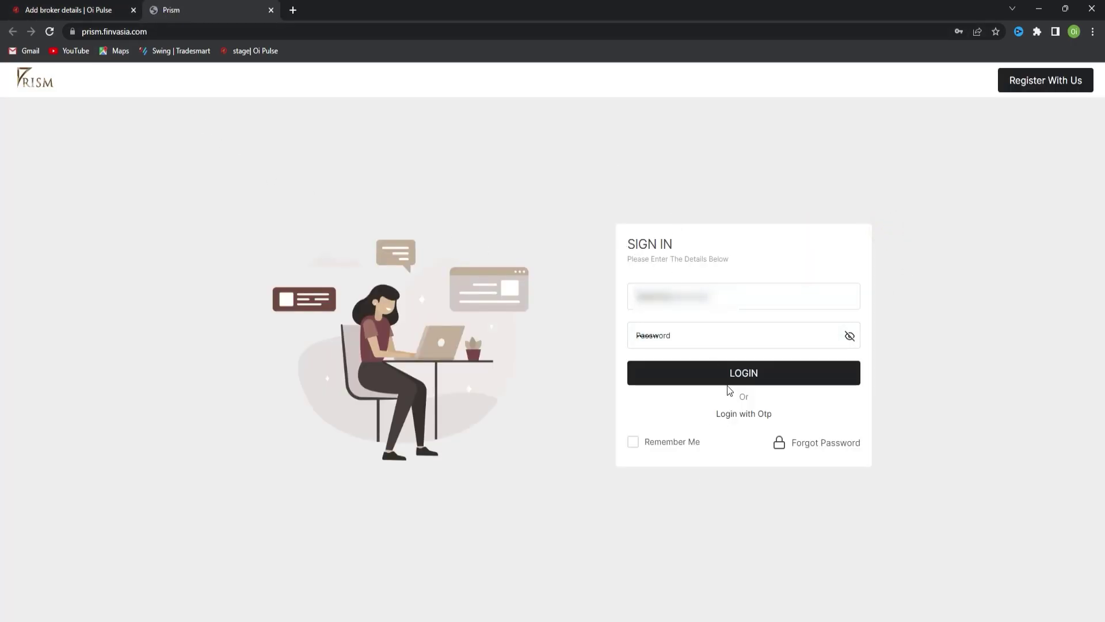
# Step: Log in to Finvasia Prism, open the API Key page from the profile menu, and return to Oi Pulse
pyautogui.click(741, 375)
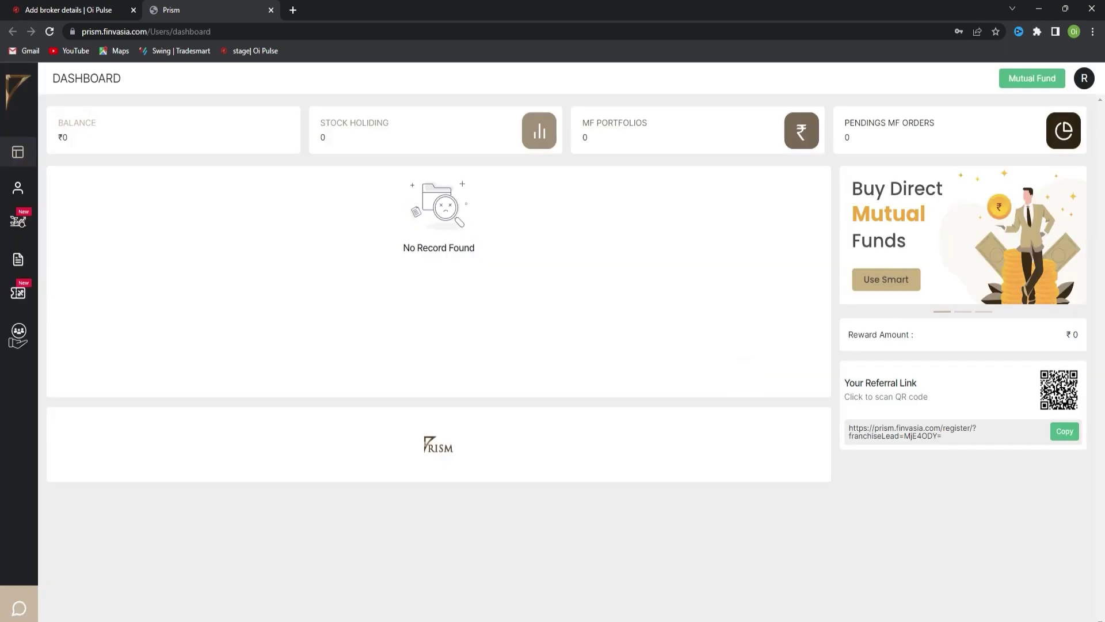
pyautogui.click(1084, 78)
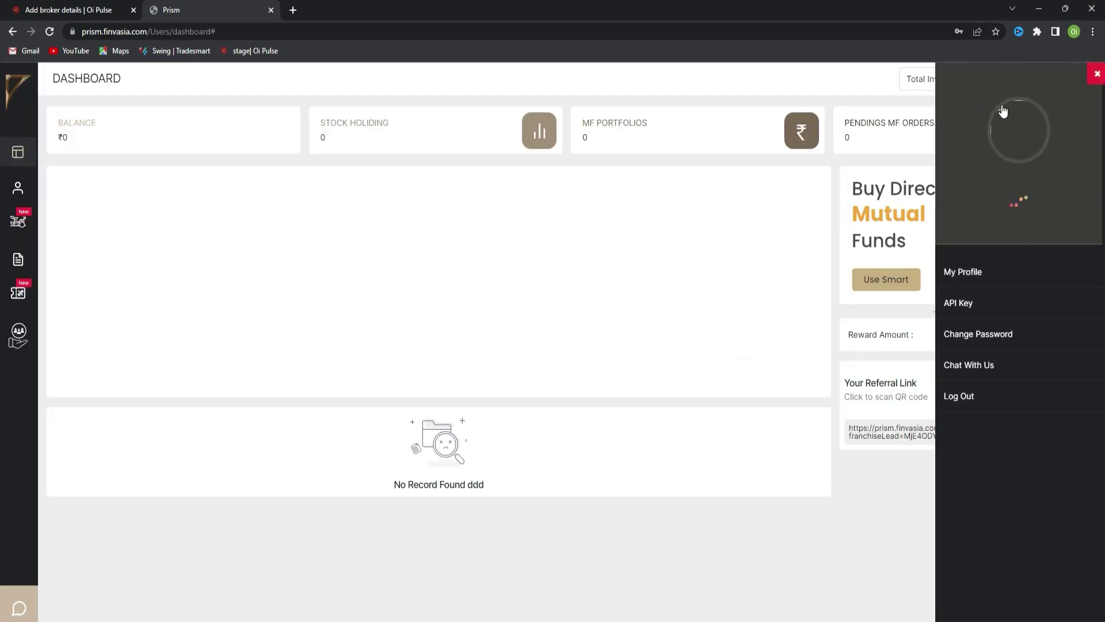
pyautogui.click(964, 303)
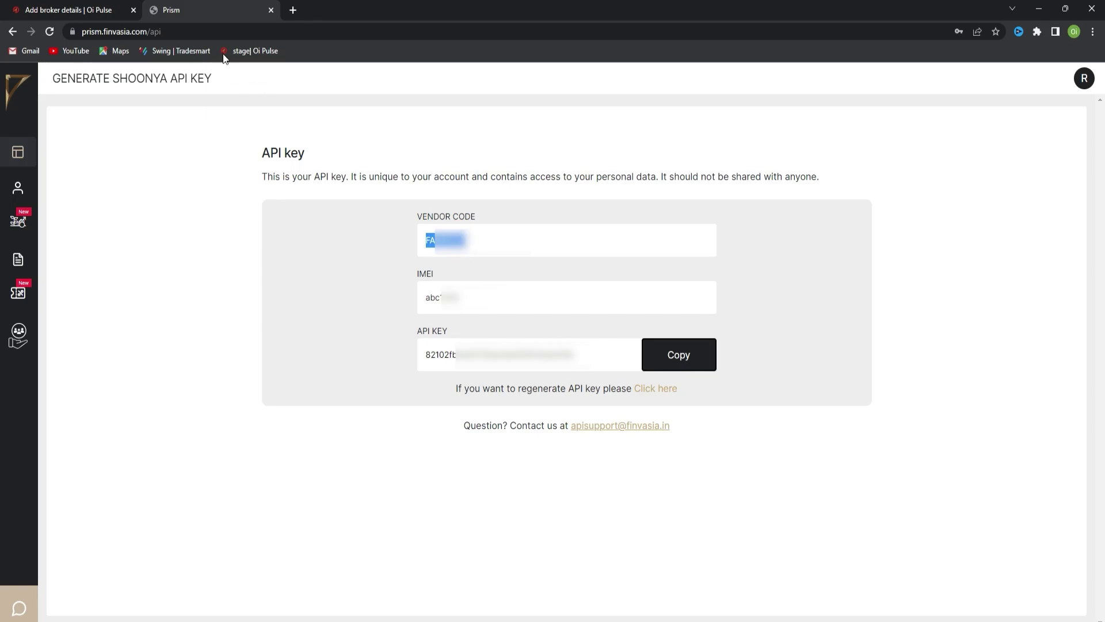
pyautogui.click(139, 7)
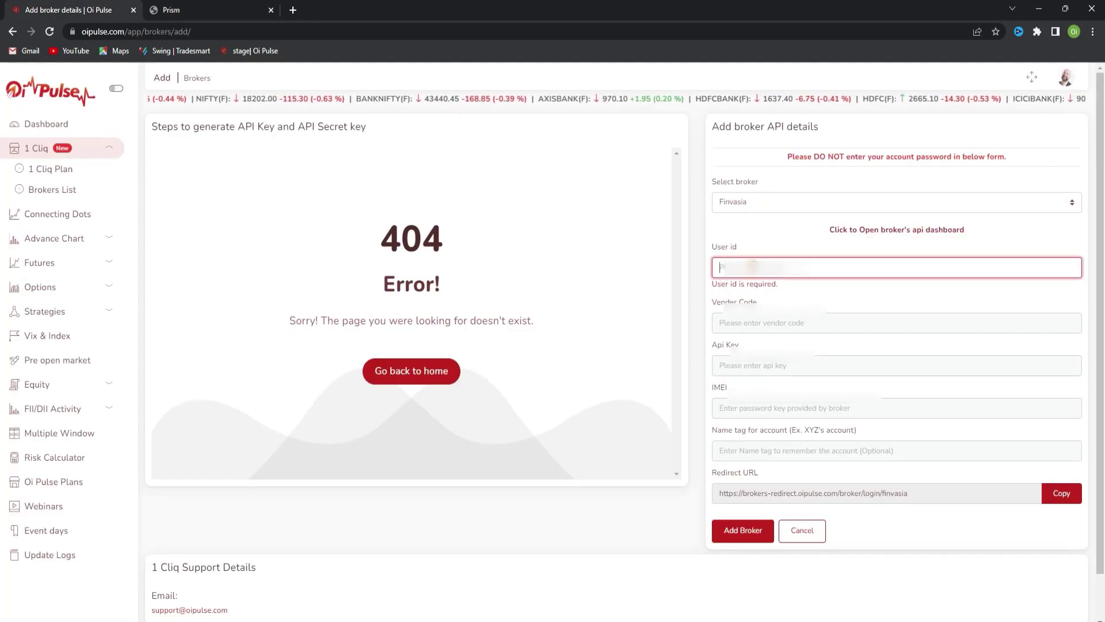
# Step: Enter the user id and vendor code, and paste the API key copied from Prism
pyautogui.click(748, 323)
pyautogui.write('FA16175_U')
pyautogui.click(765, 268)
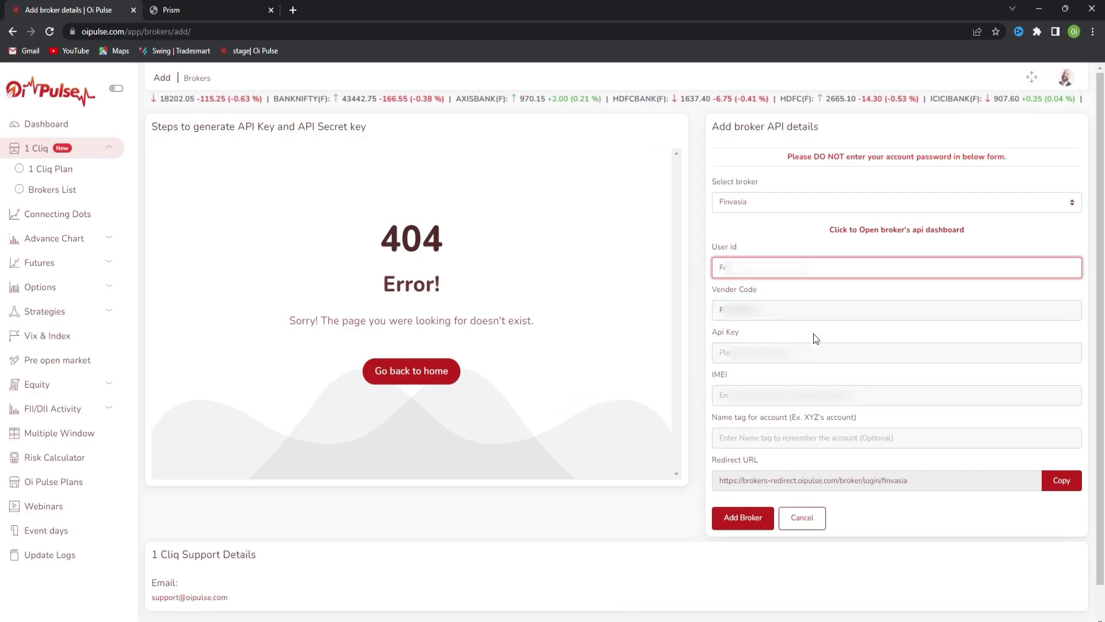
pyautogui.hotkey('ctrl', 'Tab')
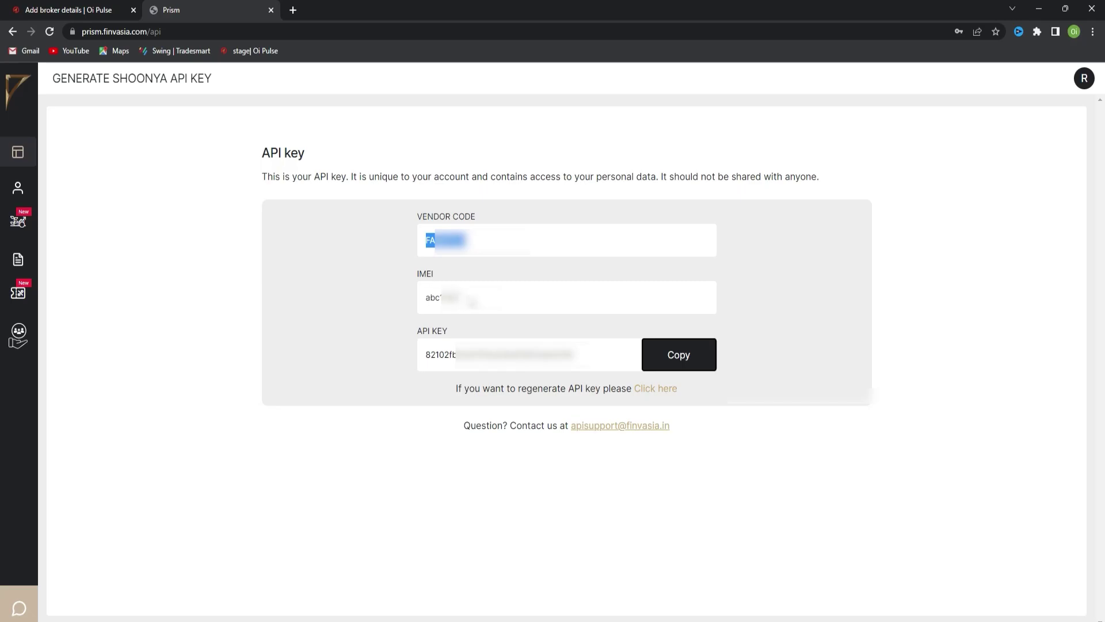
pyautogui.press('Tab')
pyautogui.press('Tab')
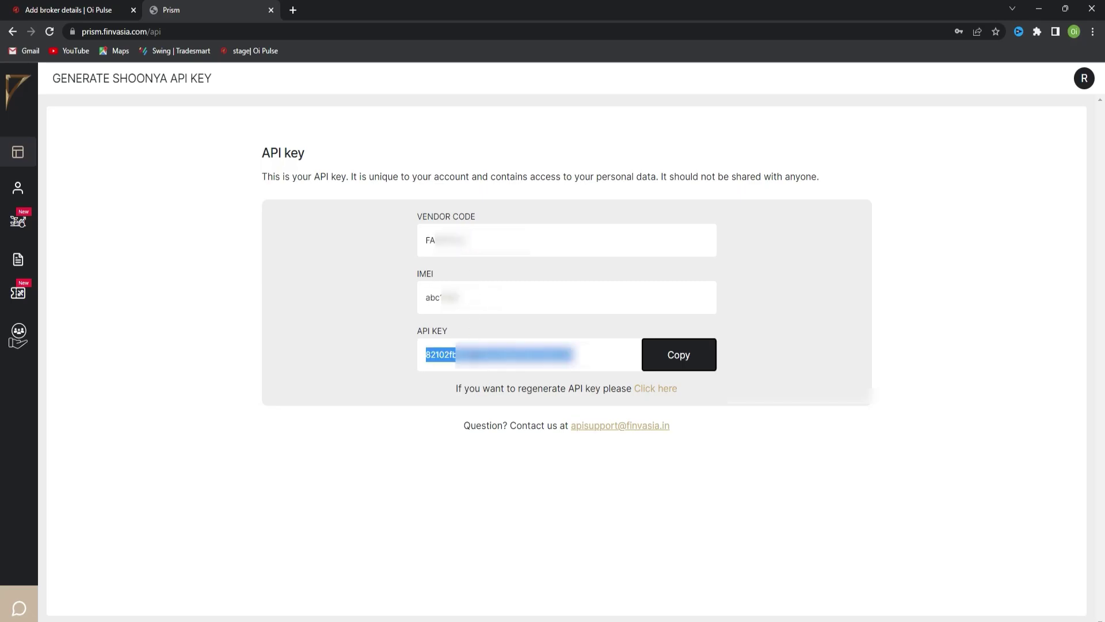
pyautogui.click(101, 7)
pyautogui.hotkey('ctrl', 'v')
# Step: Paste the IMEI from the Prism page into the form and start the account name tag
pyautogui.click(745, 391)
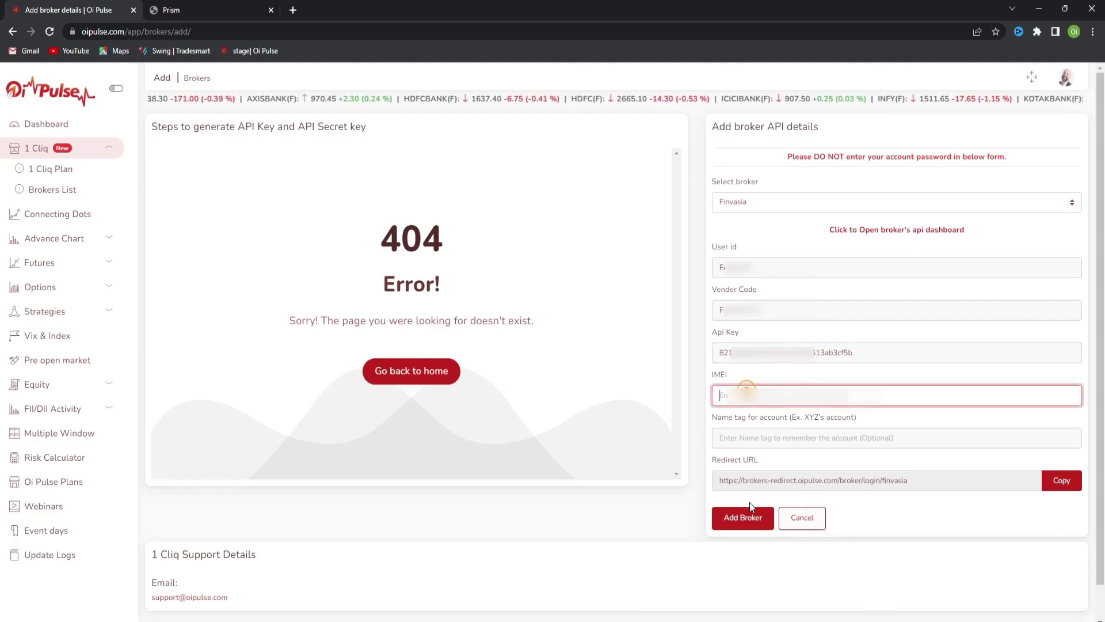
pyautogui.click(171, 9)
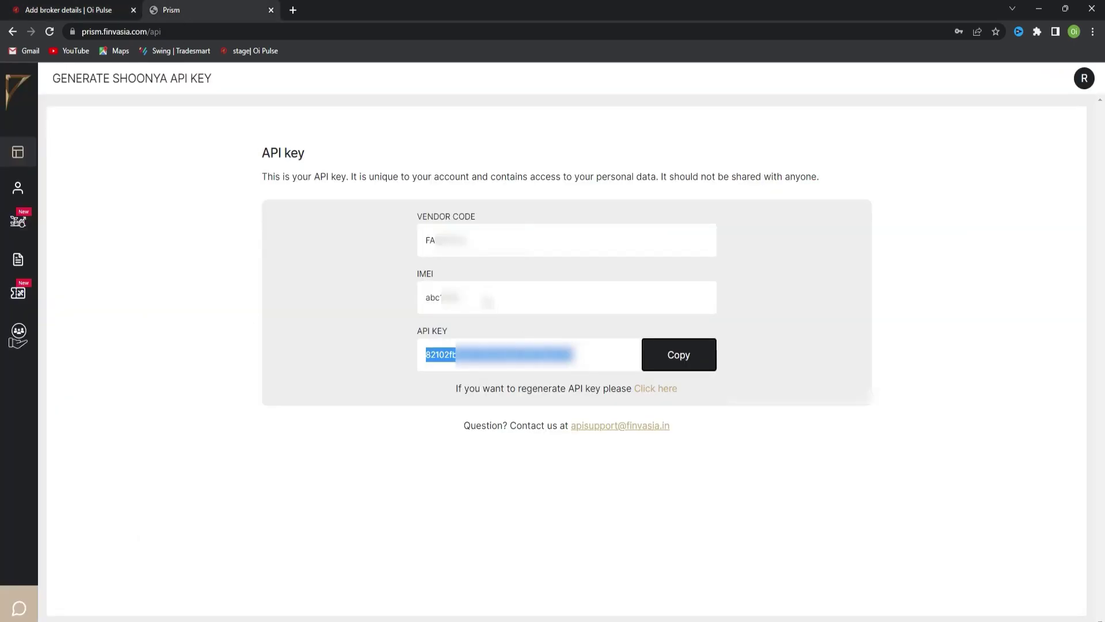
pyautogui.click(487, 302)
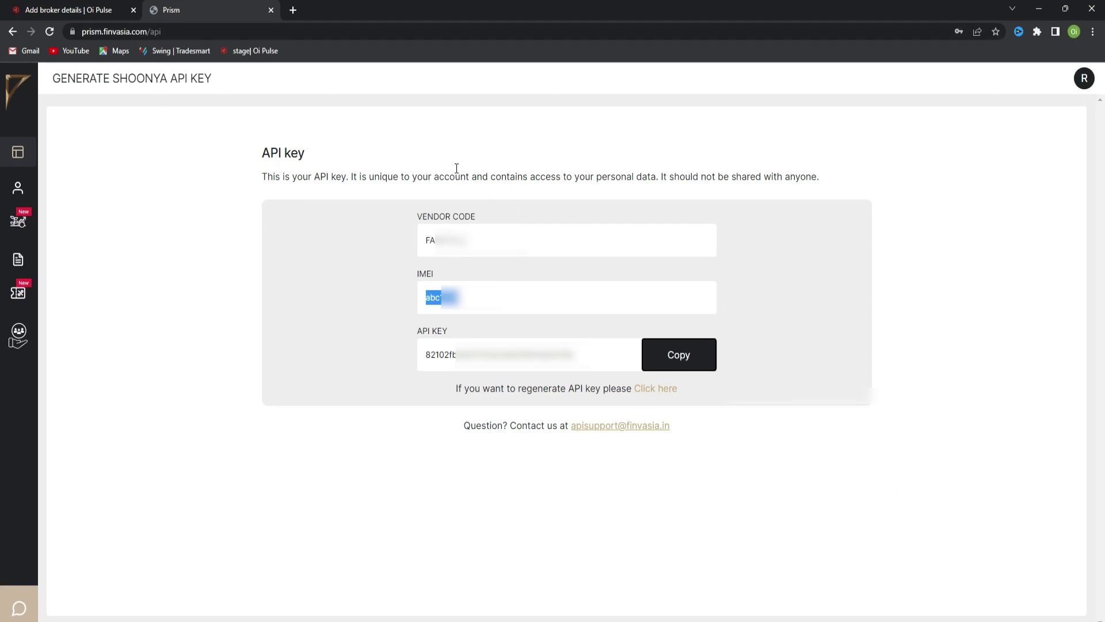
pyautogui.click(87, 8)
pyautogui.hotkey('ctrl', 'v')
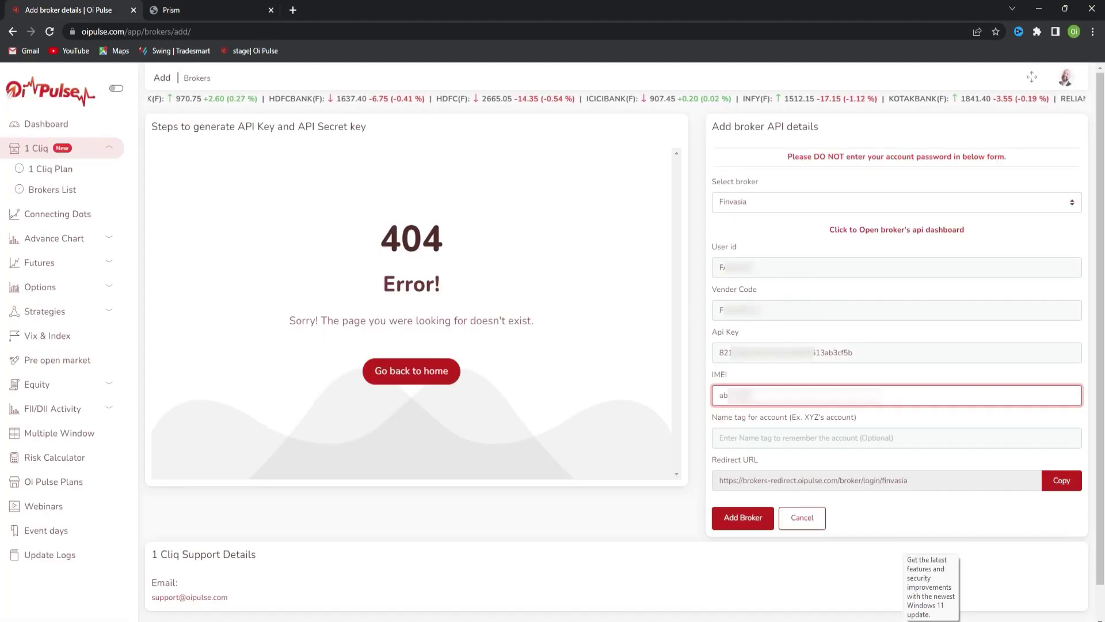
pyautogui.click(753, 431)
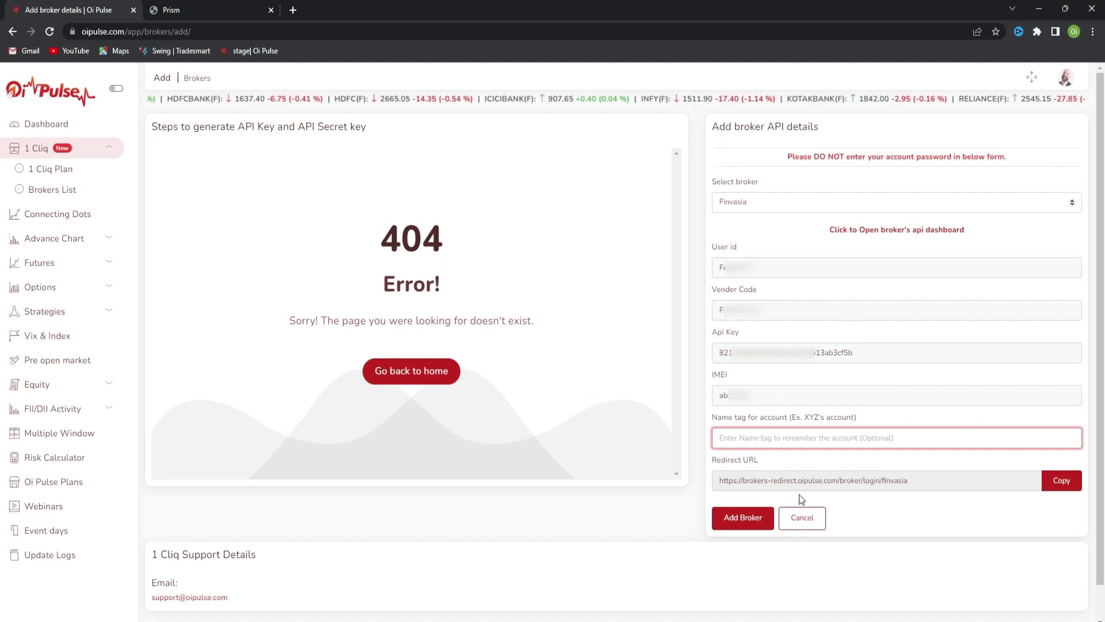
pyautogui.write('Raja')
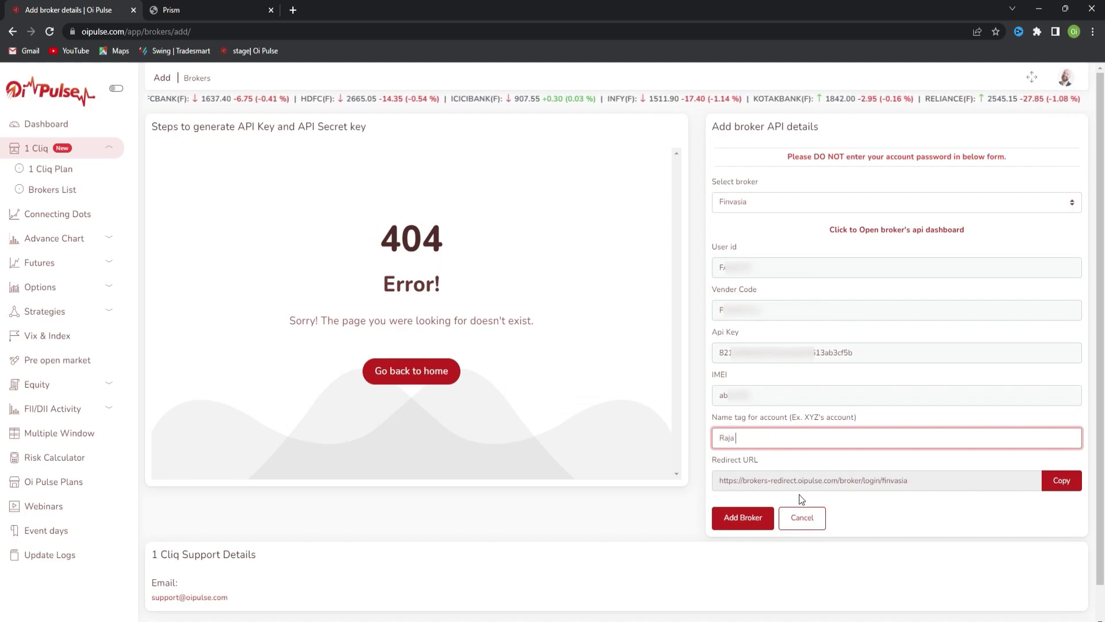
pyautogui.write(' Finv')
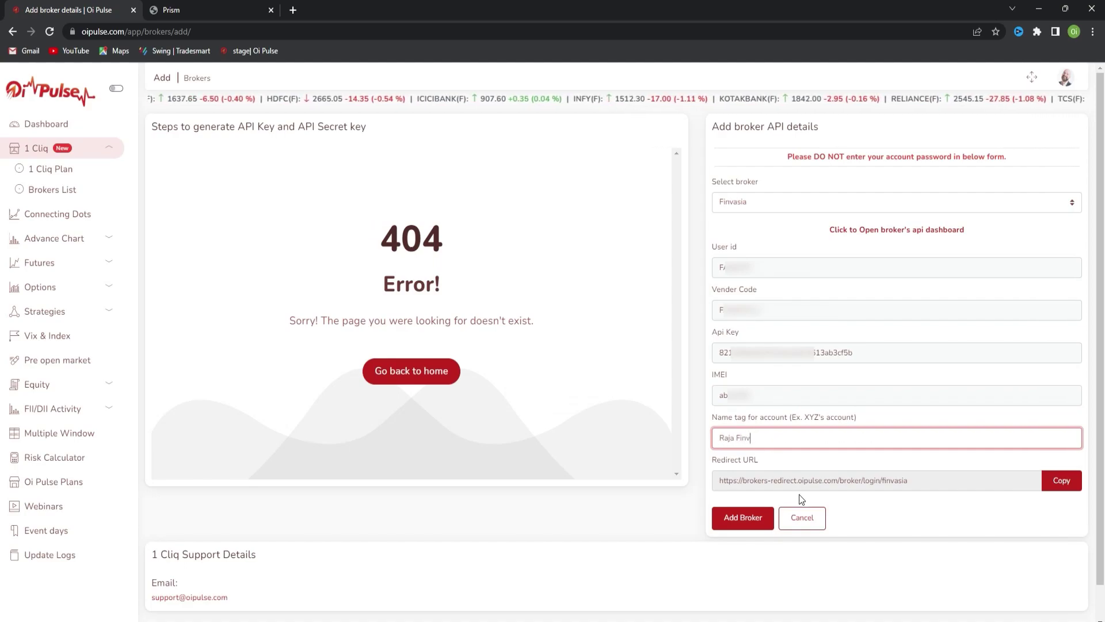
pyautogui.write('asia')
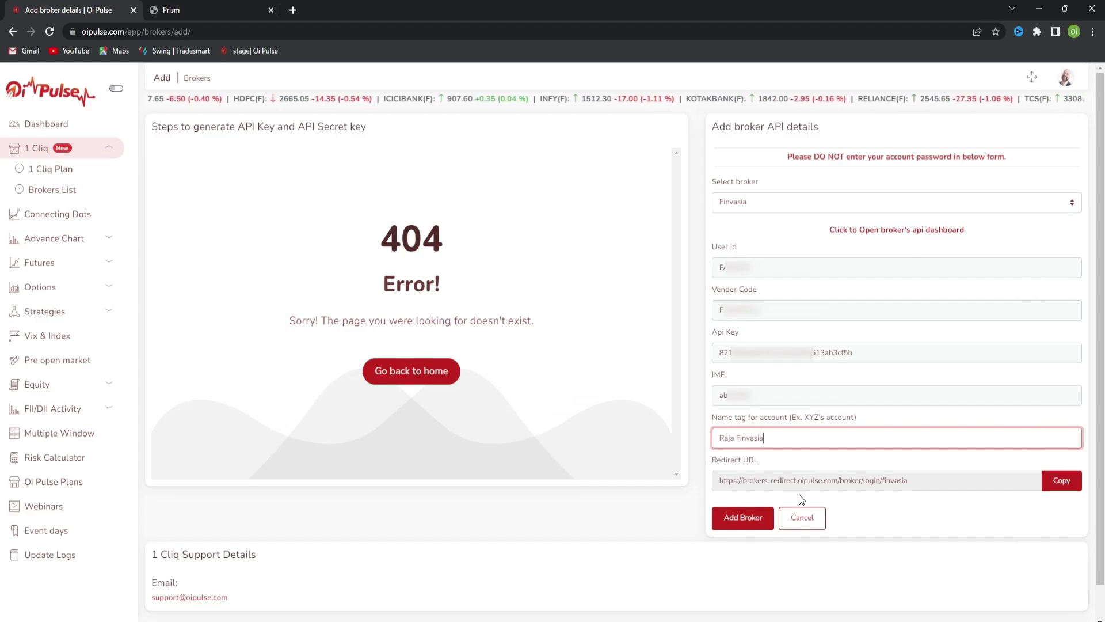
# Step: Submit the Finvasia broker and bring up its token-generation login form
pyautogui.click(753, 526)
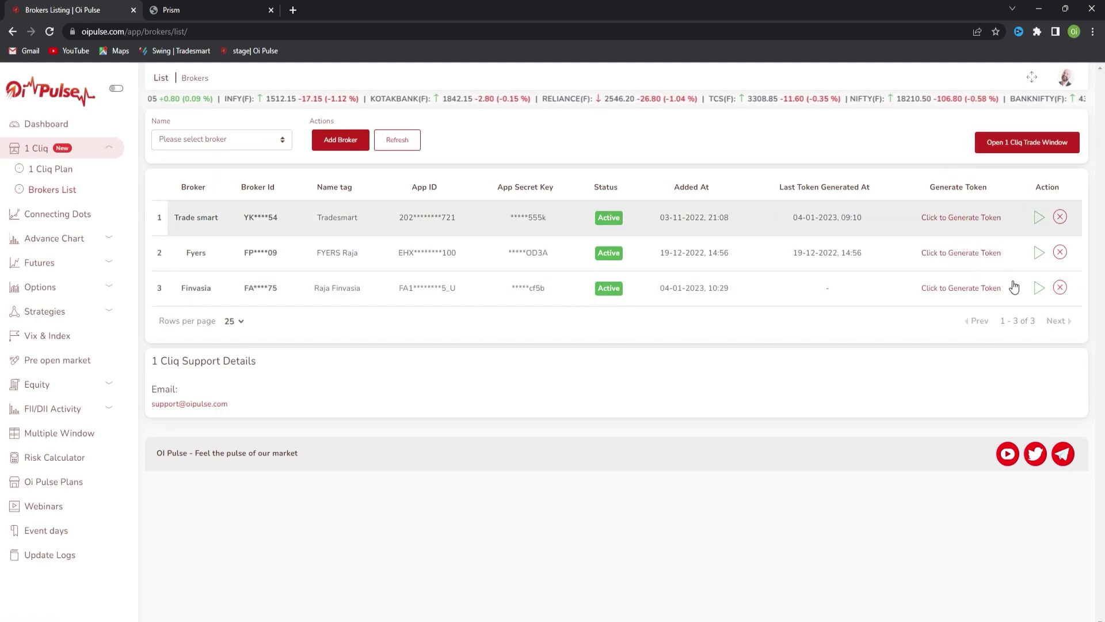
pyautogui.click(961, 288)
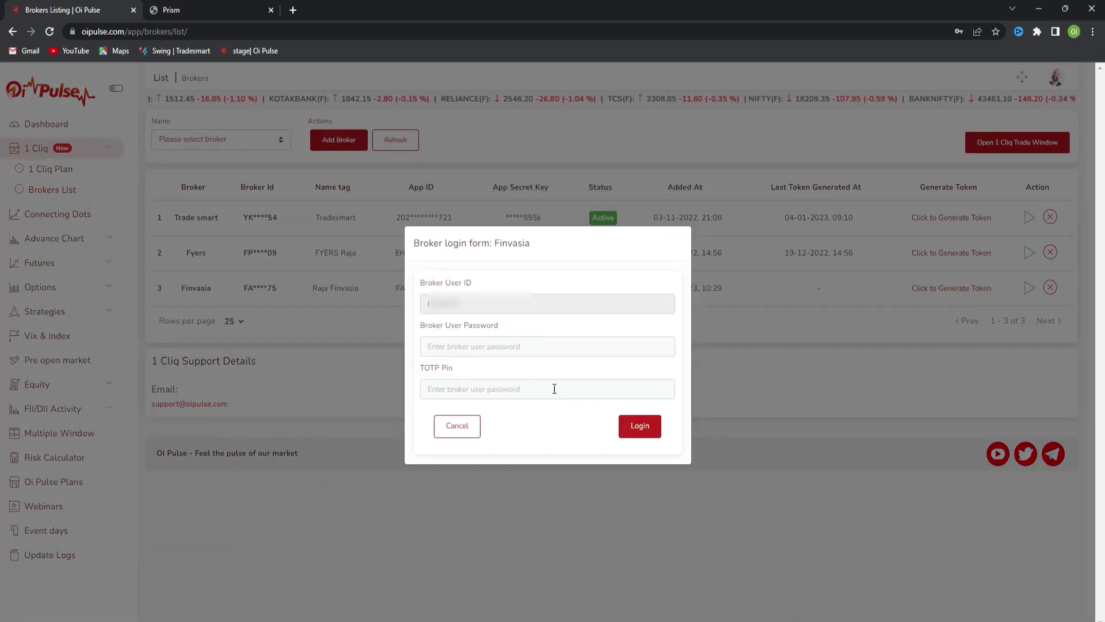
# Step: Log in with the broker password and TOTP pin, then open the BANKNIFTY one-click trade window
pyautogui.click(495, 346)
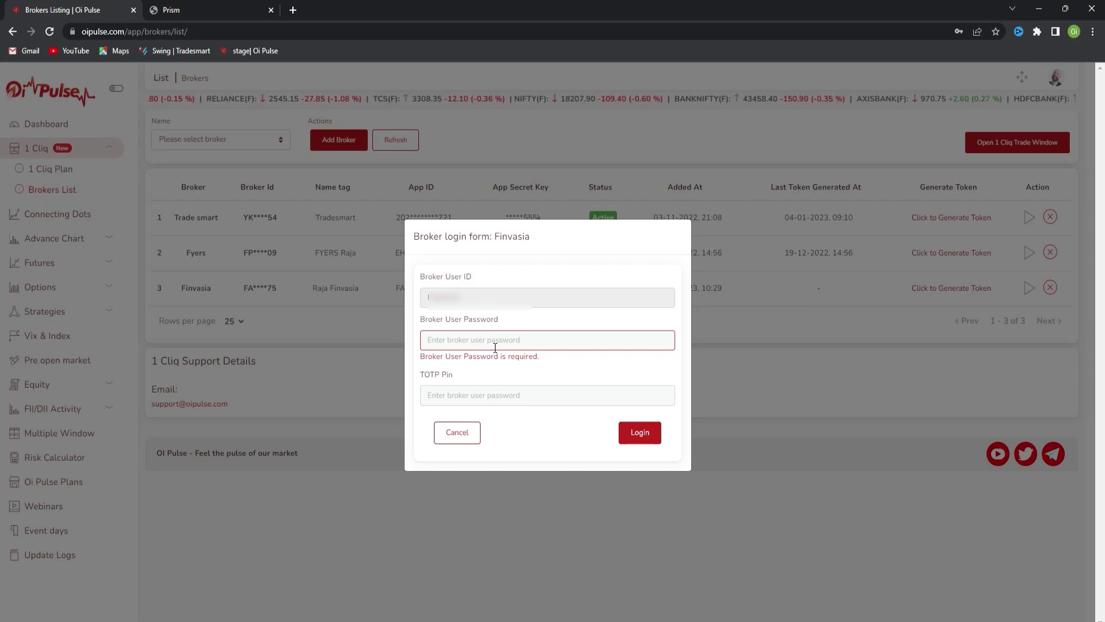
pyautogui.hotkey('ctrl', 'v')
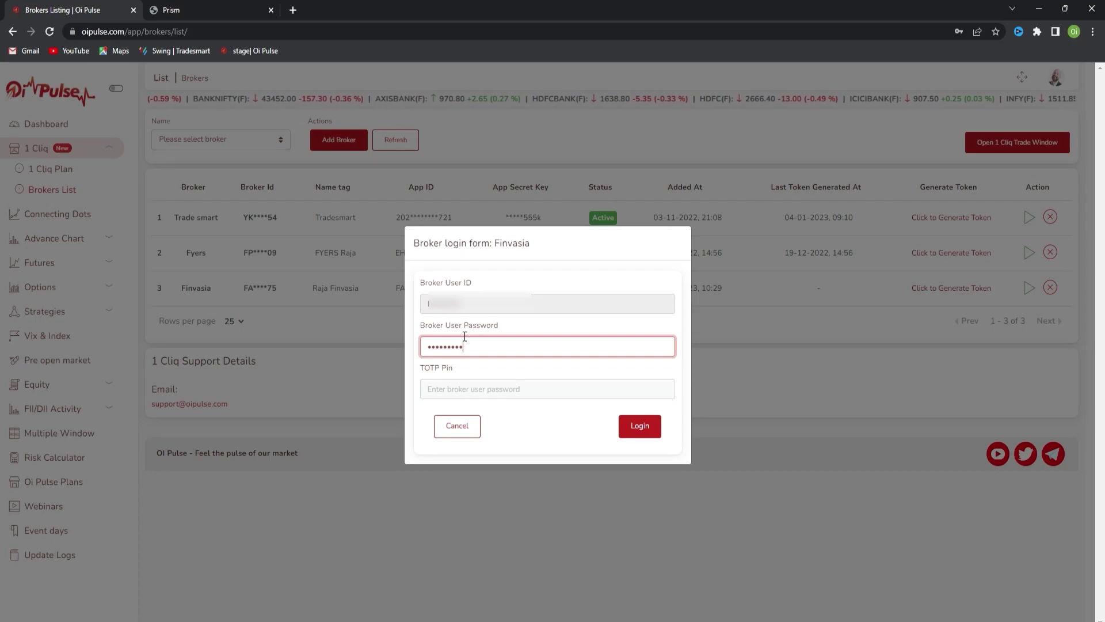
pyautogui.click(522, 396)
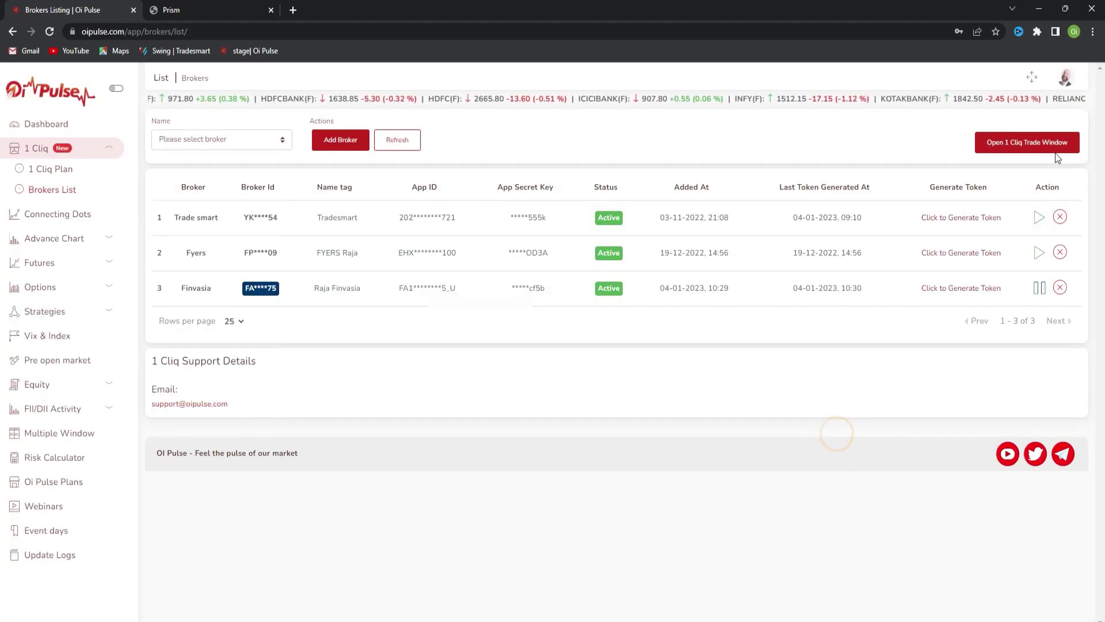
pyautogui.click(1056, 144)
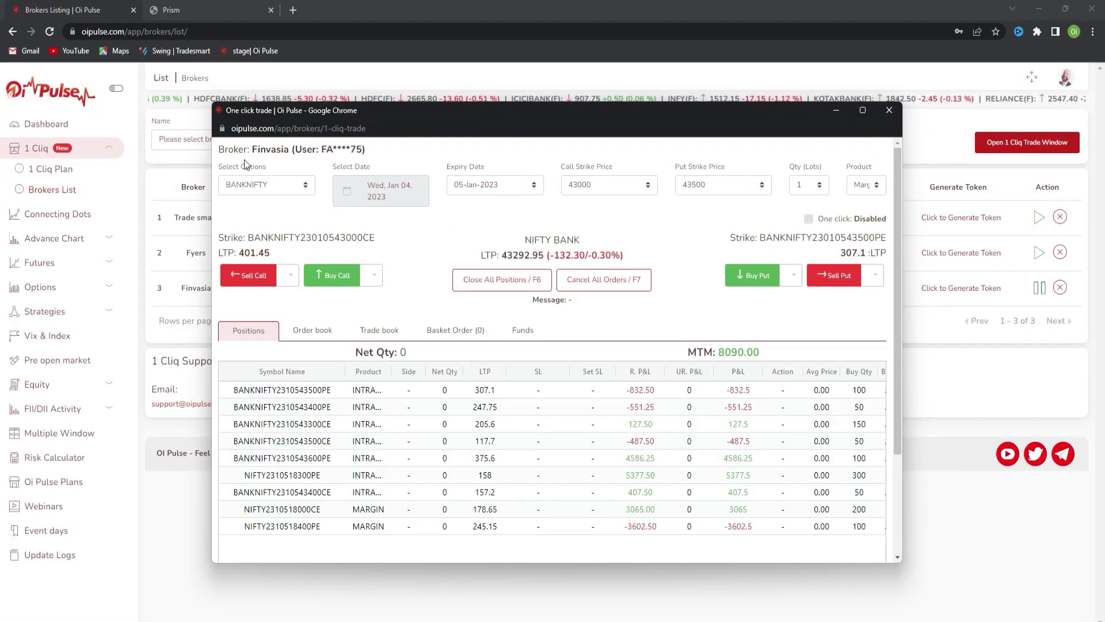
pyautogui.moveTo(253, 150); pyautogui.dragTo(370, 151)
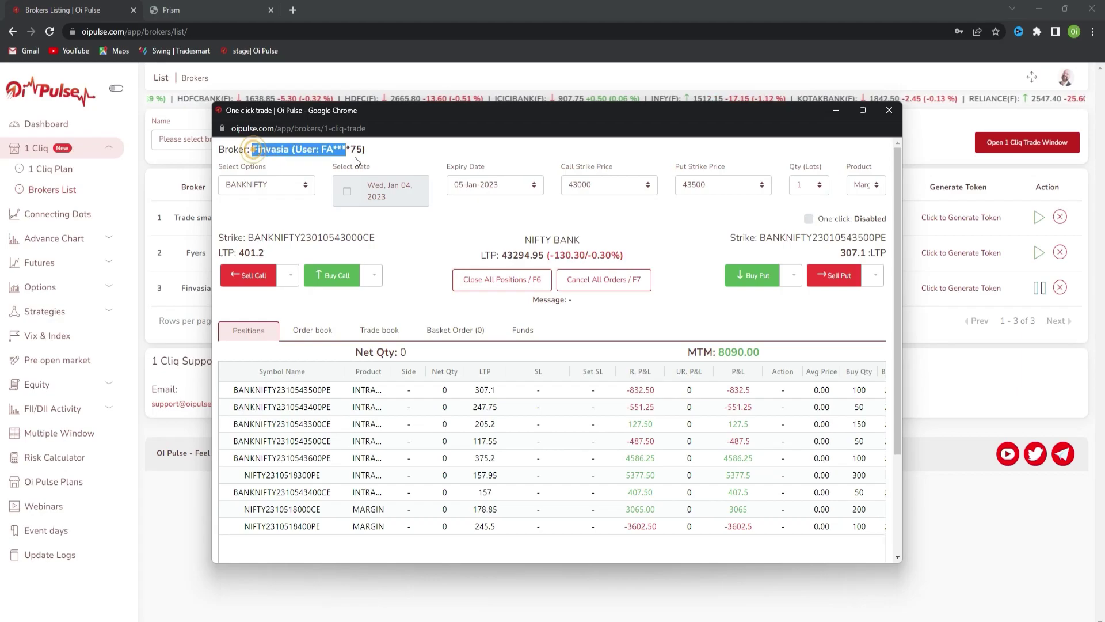
pyautogui.click(395, 290)
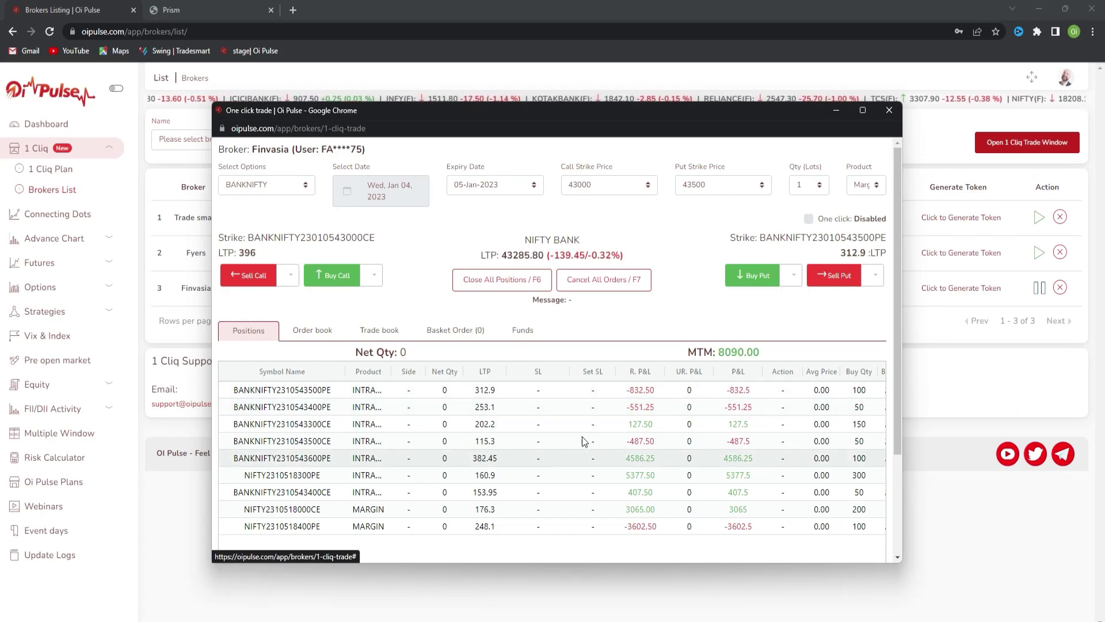
pyautogui.click(888, 110)
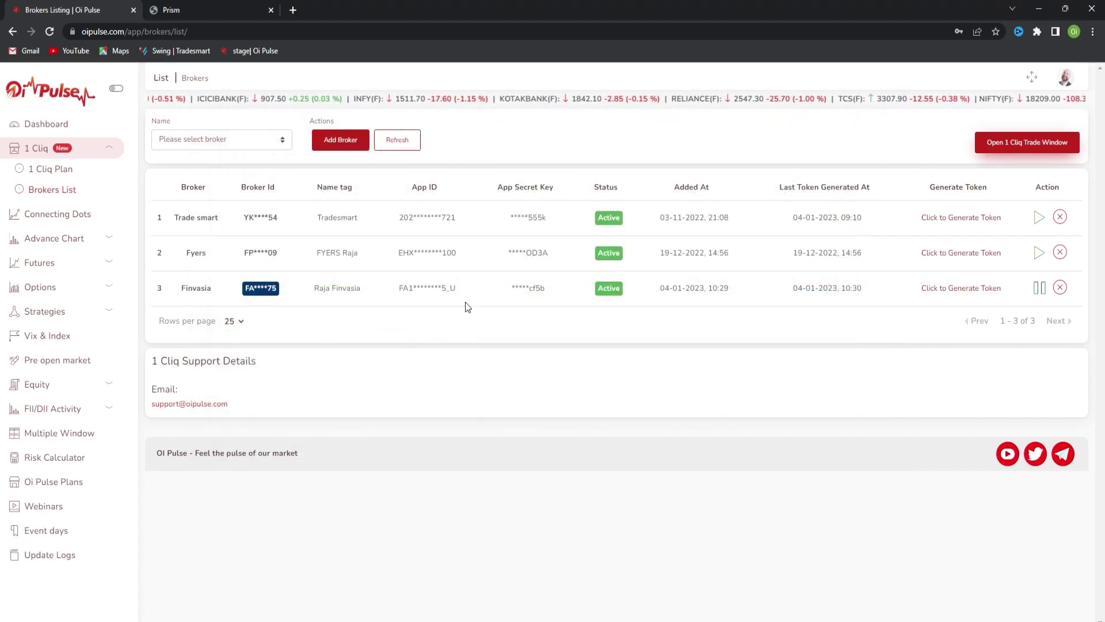
pyautogui.click(293, 10)
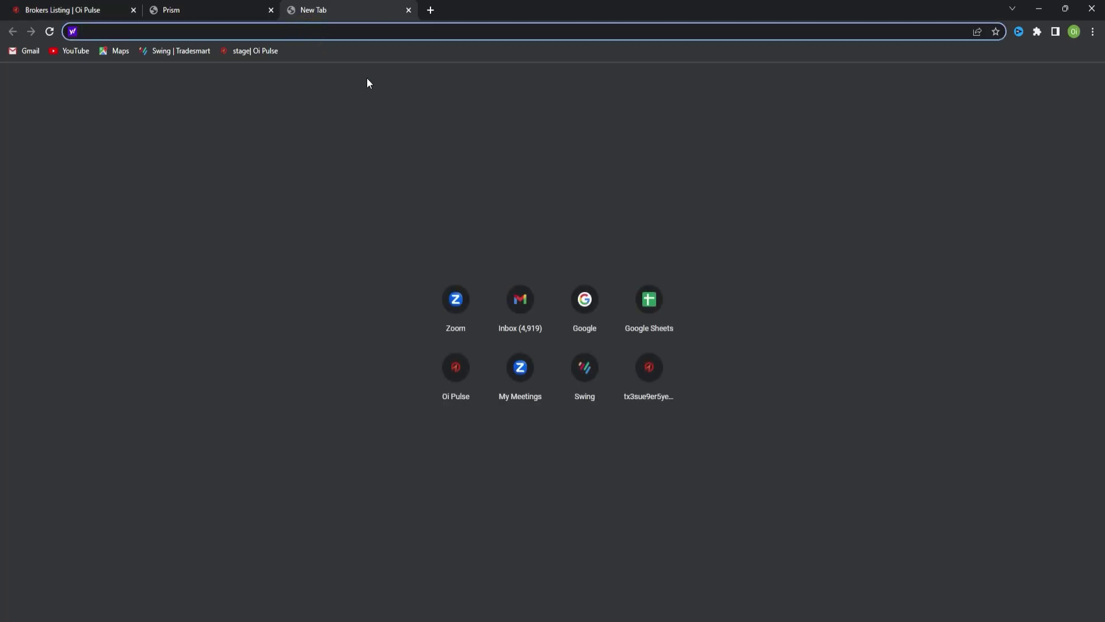